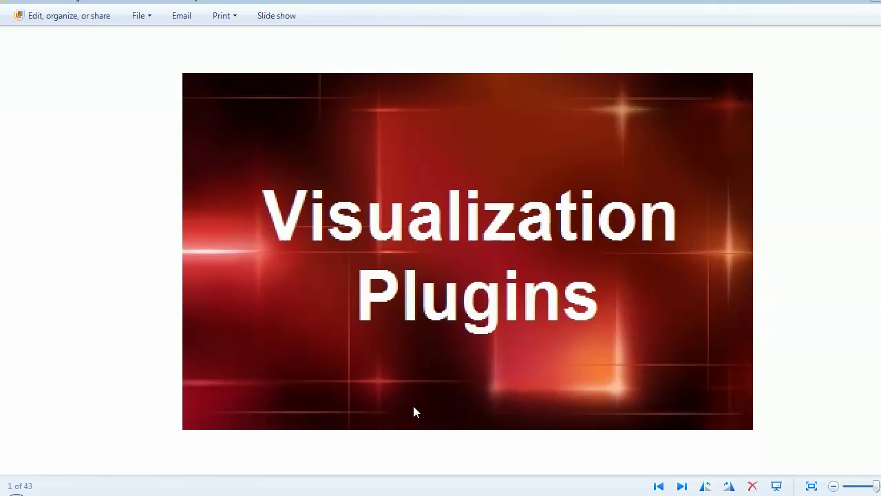
Step: In the Remote Desktop session's Chrome, load the GitHub home page at github.com
click(188, 488)
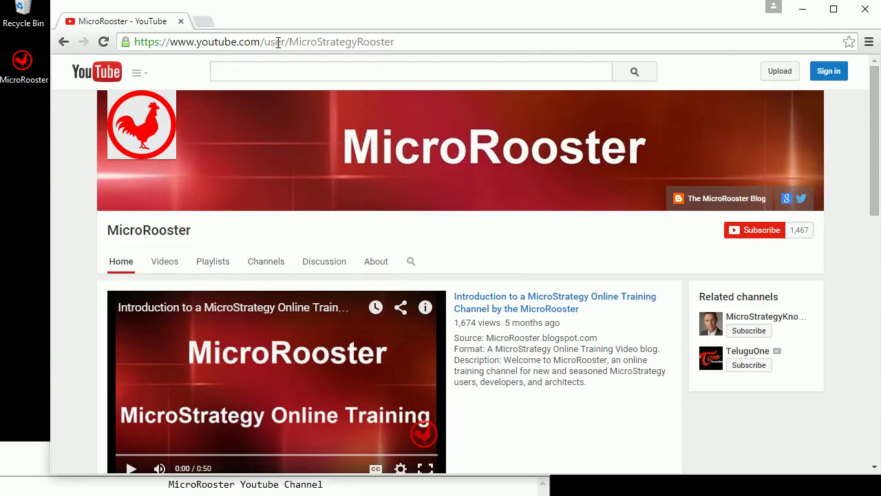
click(221, 40)
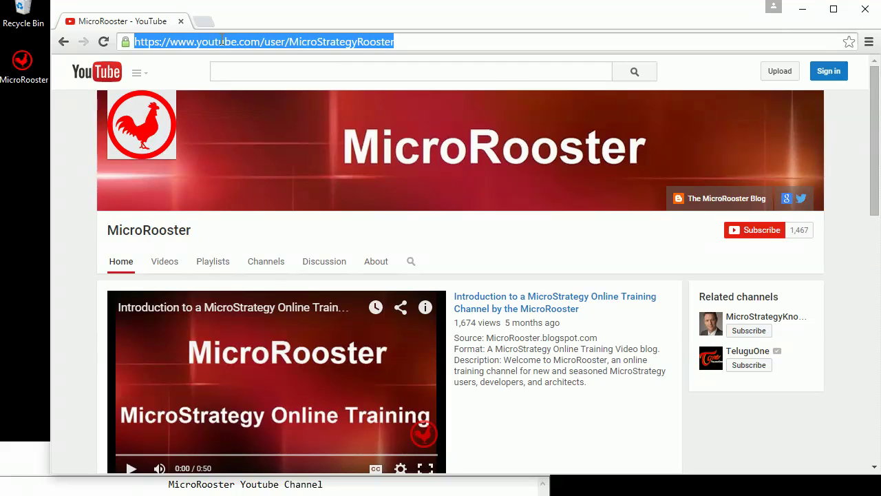
text(github)
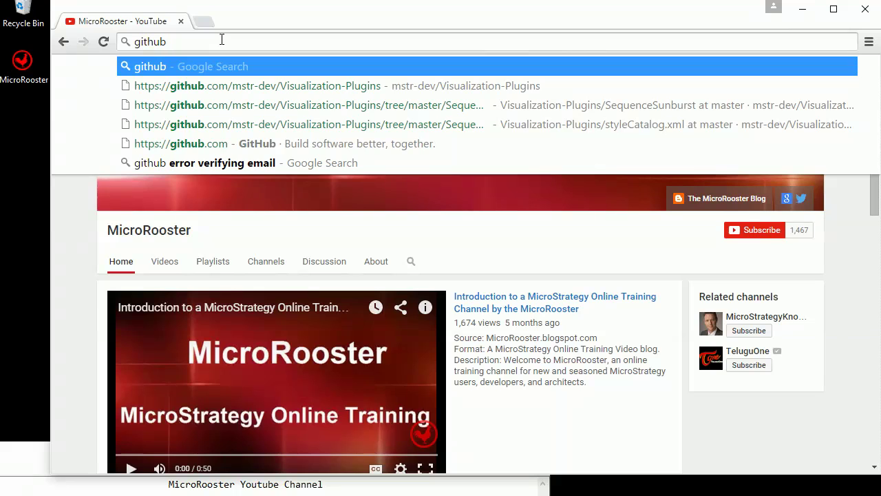
text(.c)
key(Return)
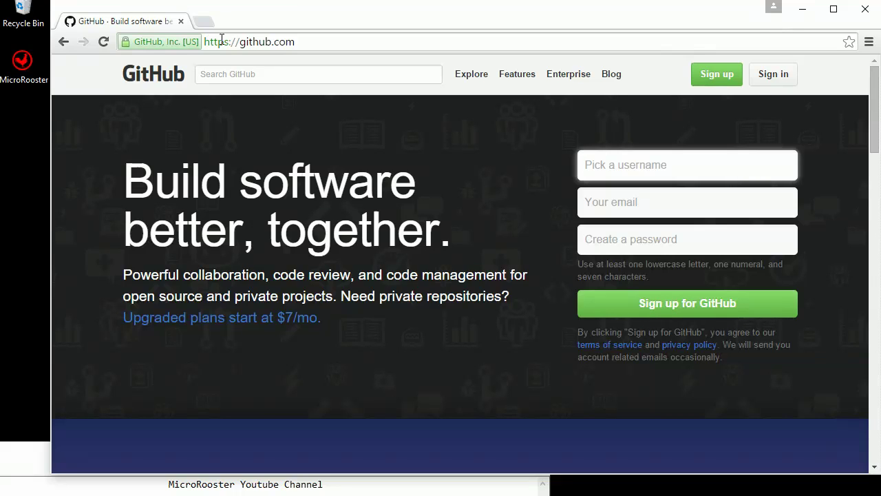
Step: Go to github.com/mstr-dev and open its Visualization-Plugins repository
click(309, 41)
click(310, 41)
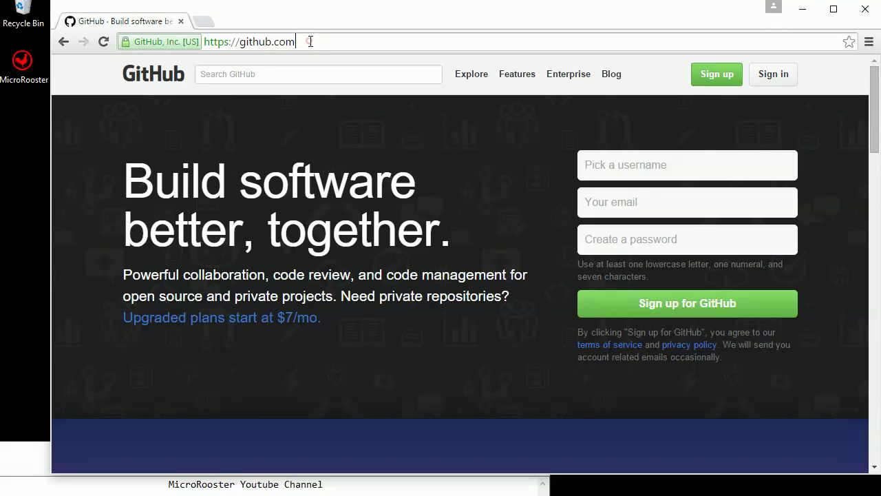
text(/)
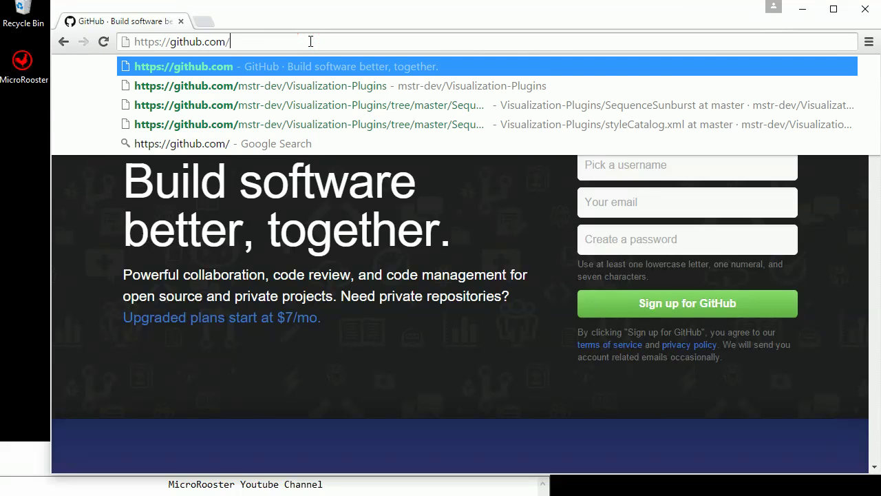
text(mstr-dev)
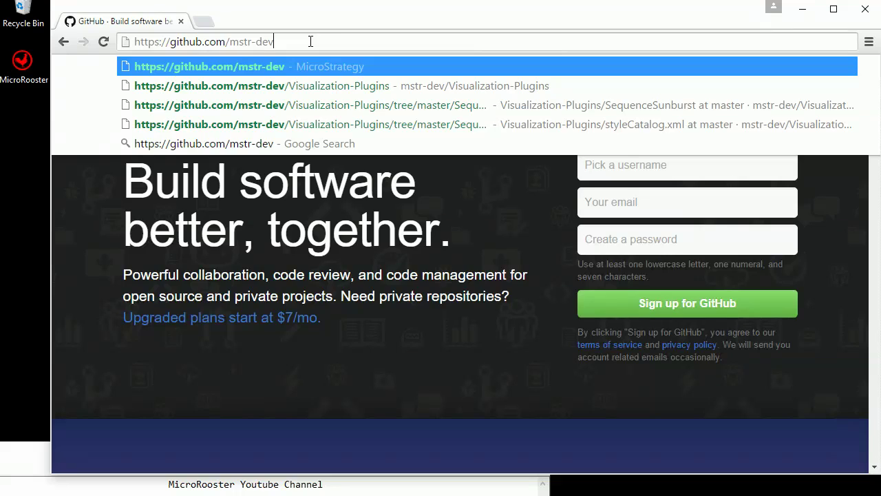
key(Return)
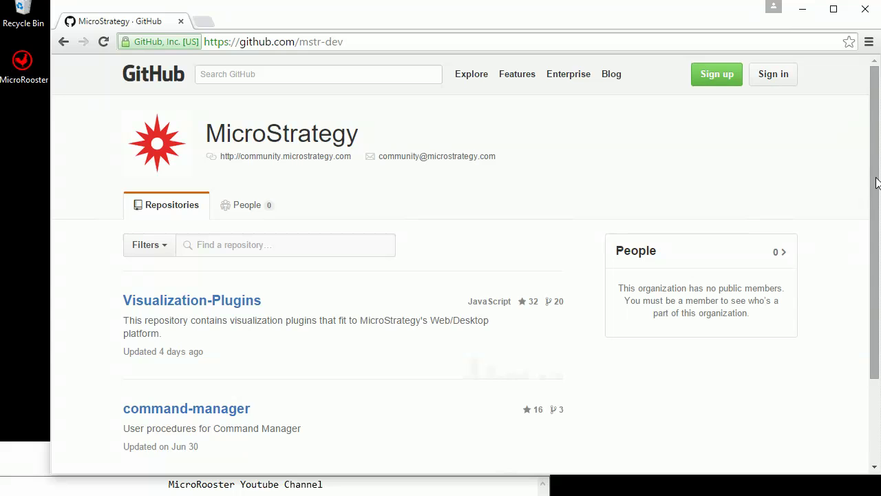
drag(876, 184, 876, 217)
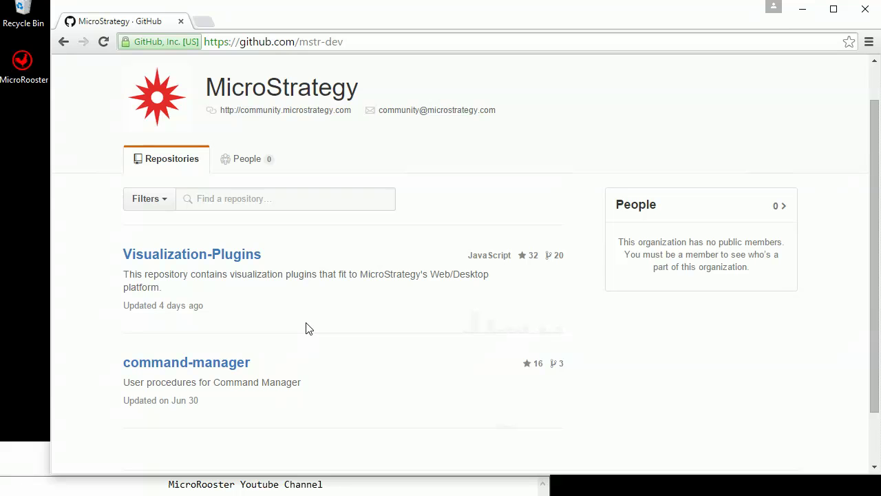
click(209, 260)
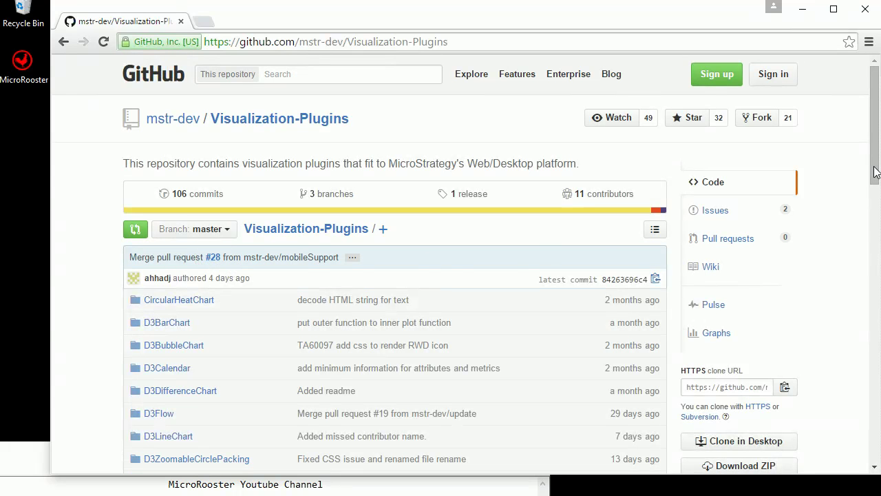
Step: Download Visualization-Plugins as a ZIP and show the downloaded zip in its folder
drag(874, 172, 877, 196)
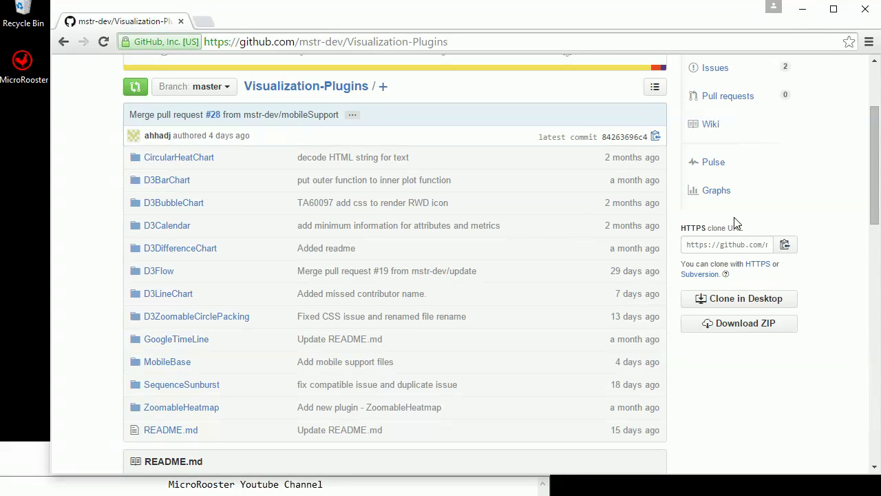
mouse_move(874, 187)
mouse_down()
mouse_move(876, 143)
mouse_move(875, 195)
mouse_up()
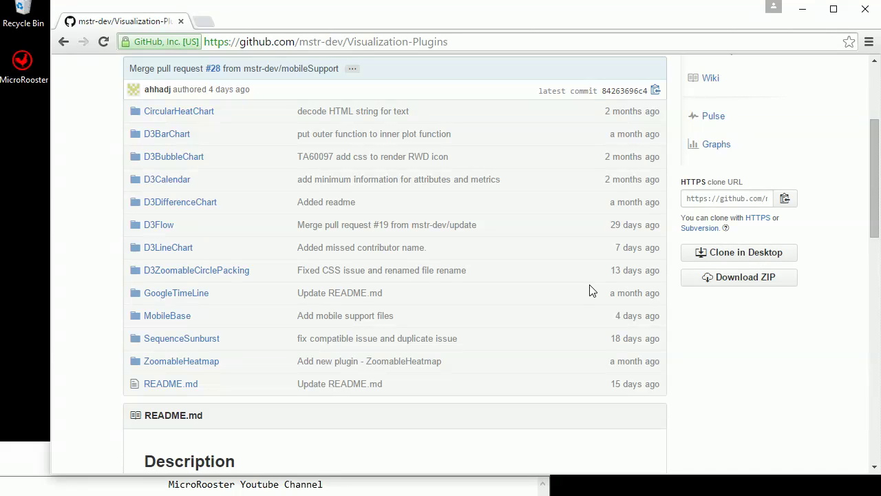
click(724, 287)
click(741, 283)
click(181, 454)
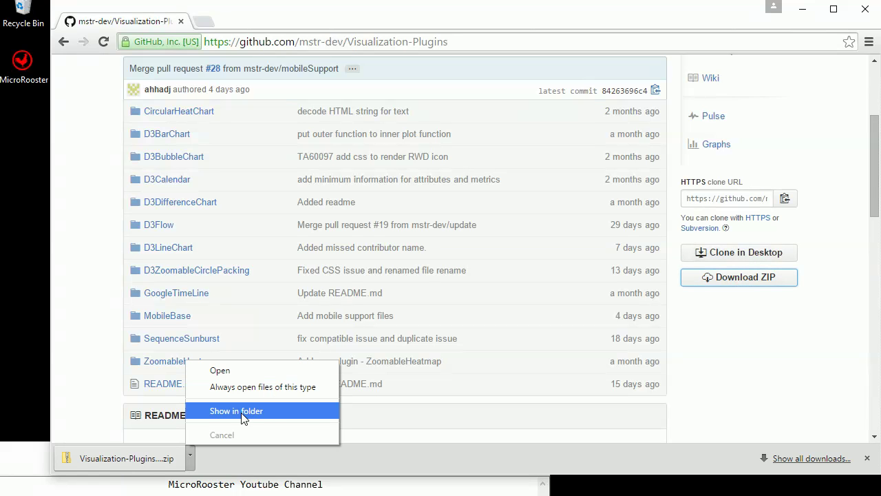
click(270, 407)
Step: Copy the SequenceSunburst folder from inside Visualization-Plugins-master
double_click(232, 87)
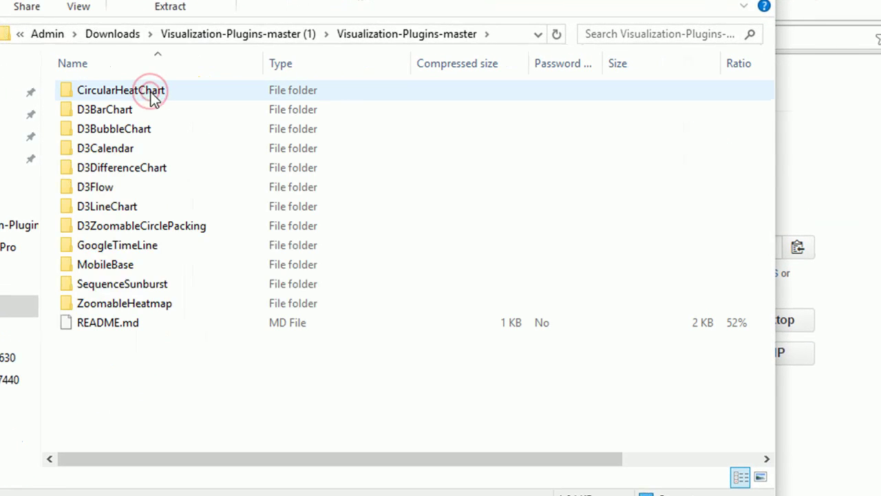
right_click(118, 288)
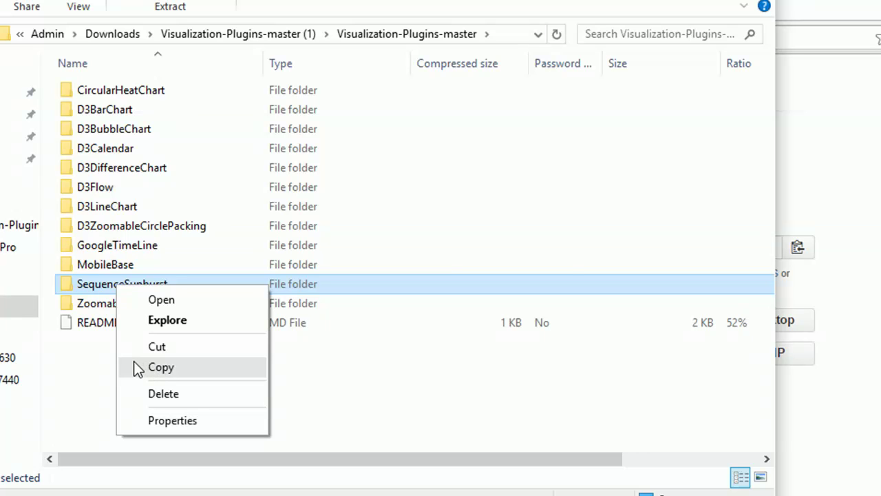
click(138, 368)
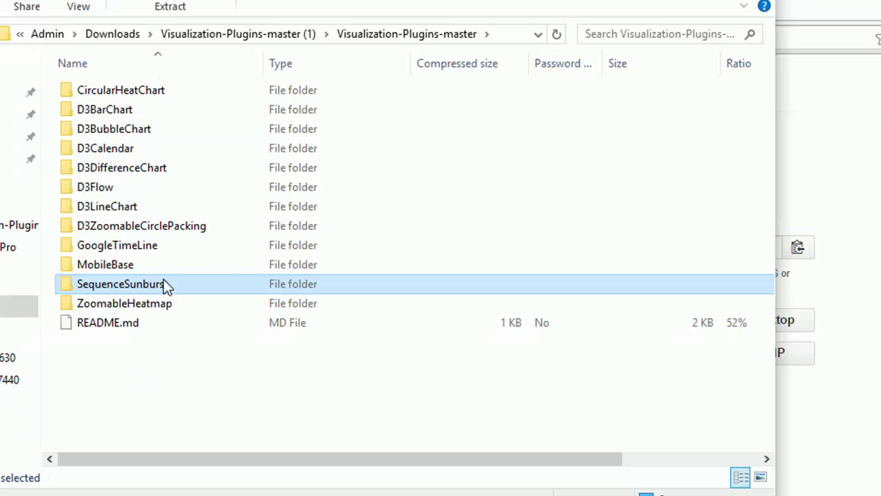
Step: Browse to C:\Program Files (x86)\MicroStrategy\Web ASPx\plugins
click(14, 307)
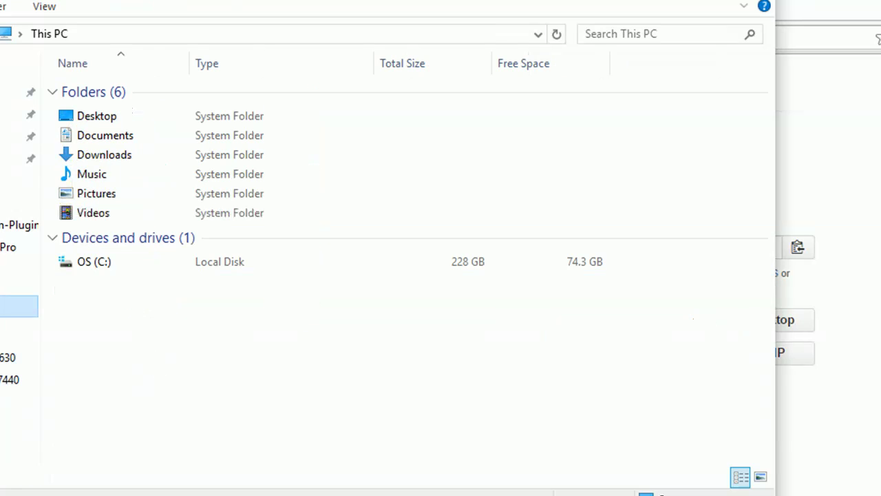
double_click(104, 265)
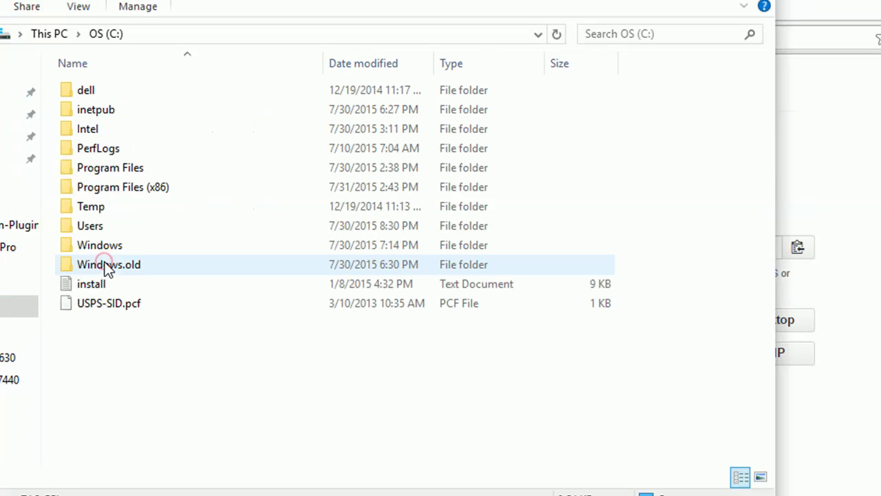
double_click(134, 188)
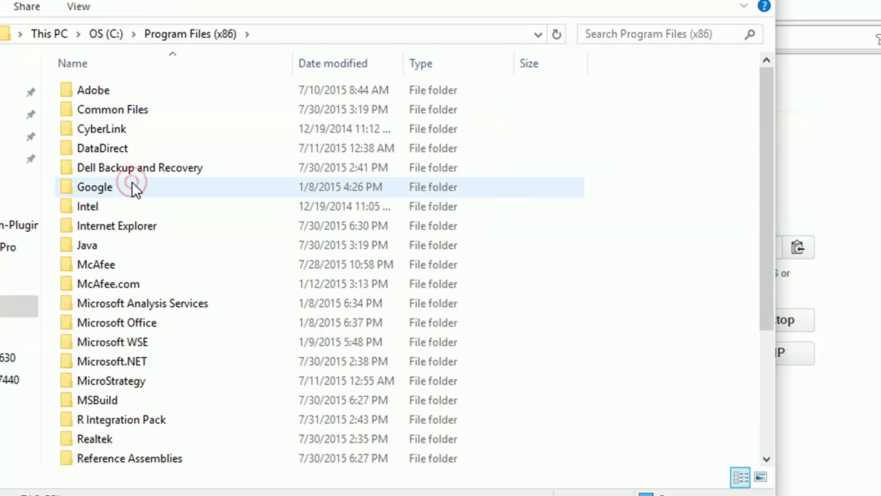
double_click(110, 381)
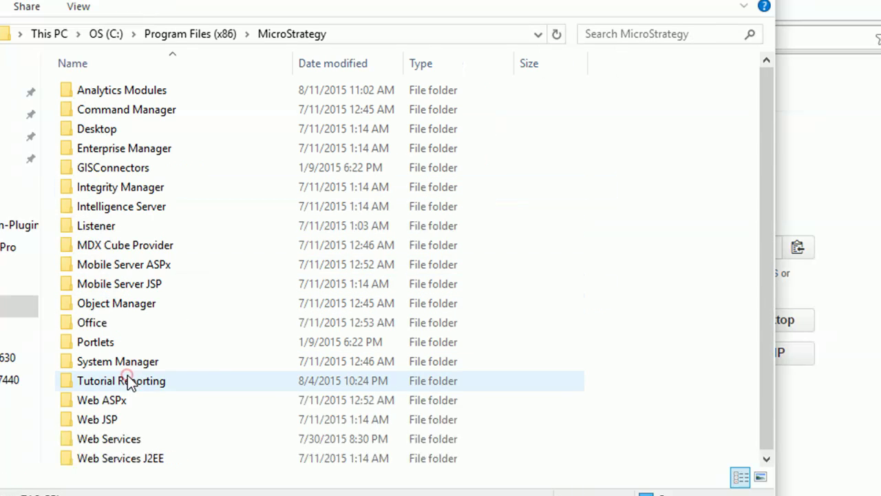
text(mo)
double_click(113, 400)
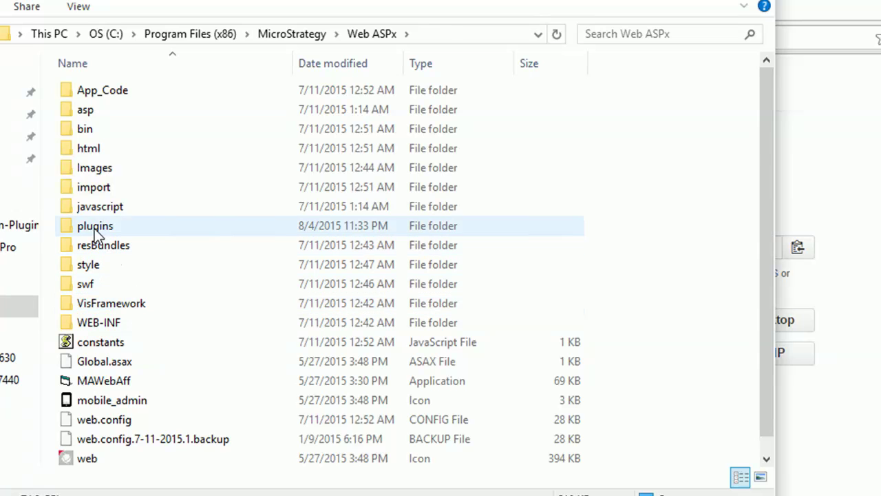
double_click(94, 228)
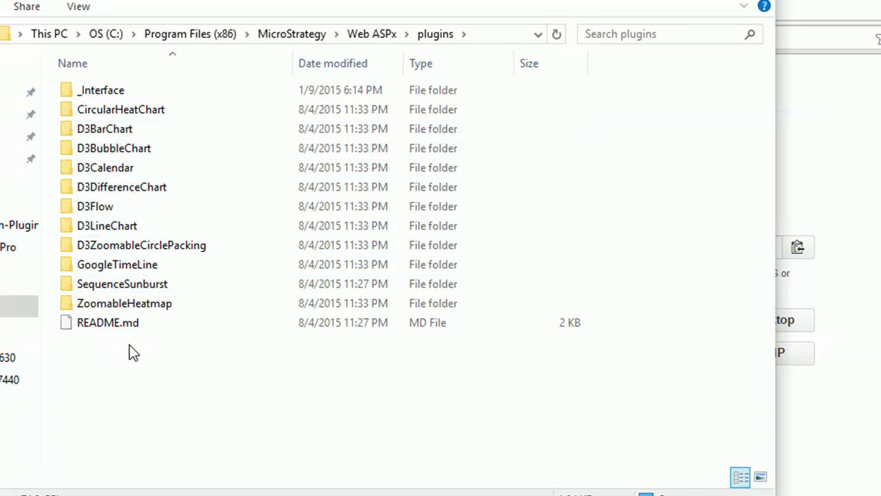
Step: Open the SequenceSunburst folder inside the plugins folder
right_click(127, 387)
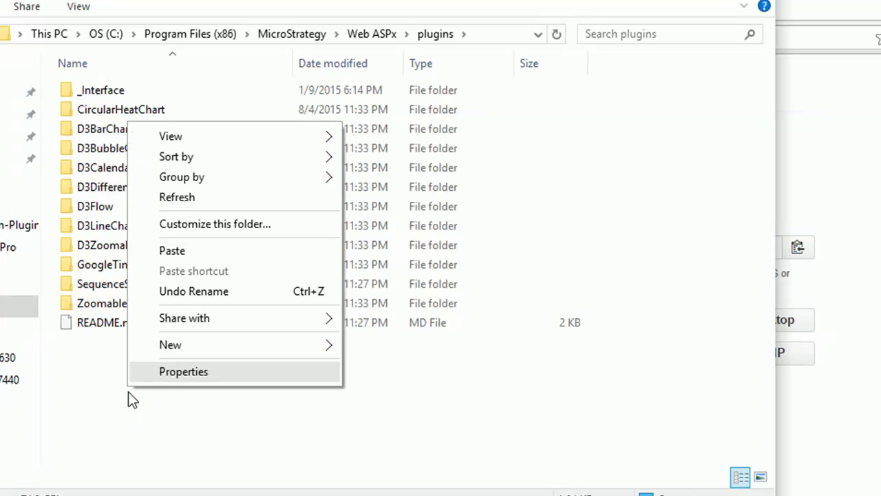
click(103, 380)
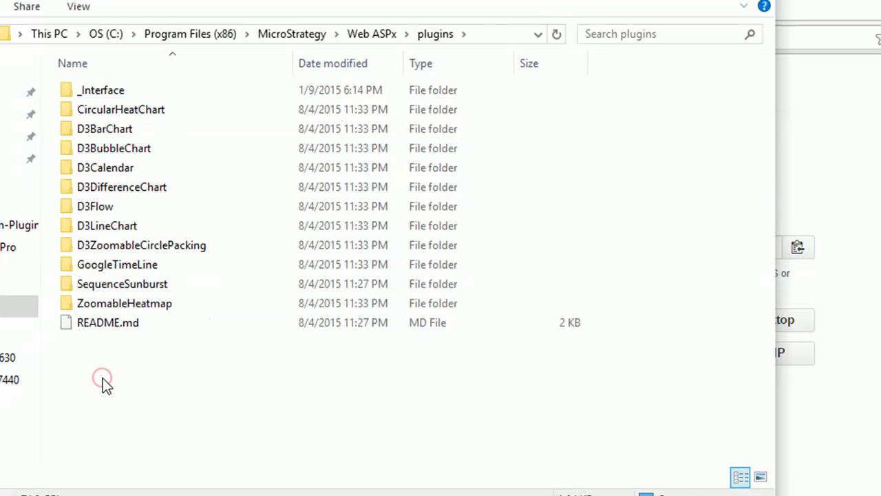
double_click(119, 292)
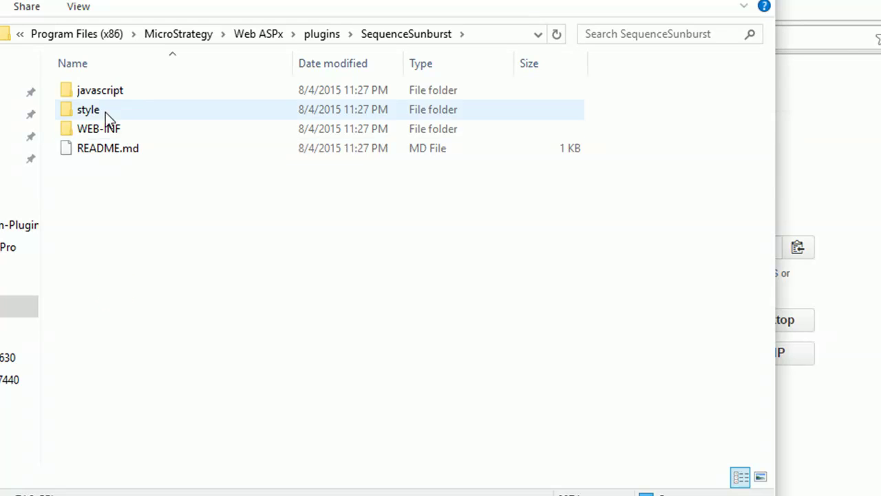
Step: Check SequenceSunburst's javascript/mojo/js/source and style folders, then go back to plugins
double_click(90, 95)
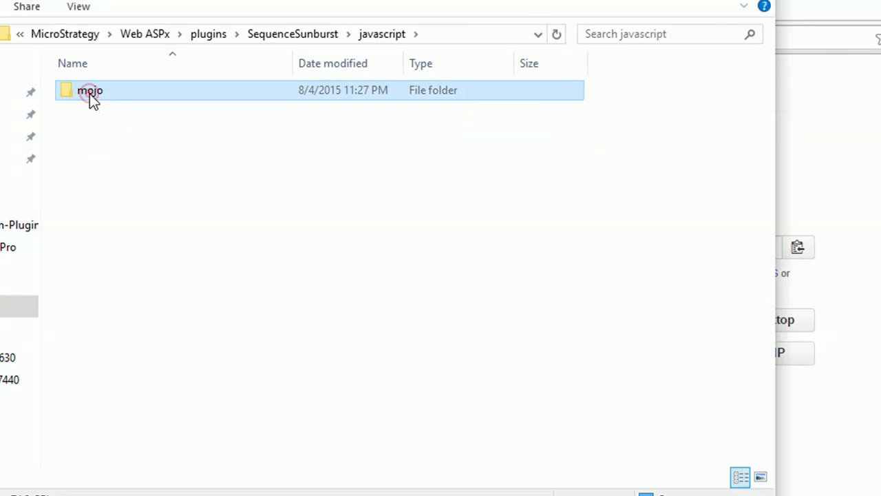
double_click(90, 95)
double_click(90, 95)
double_click(90, 95)
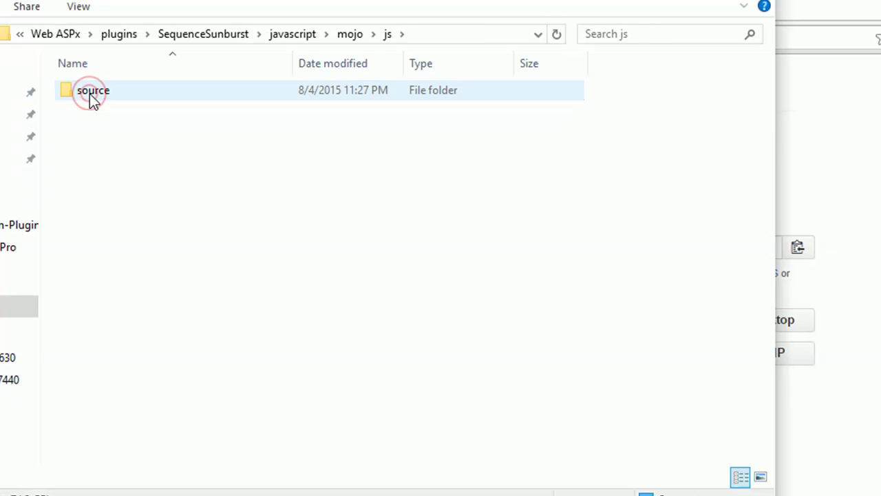
click(238, 36)
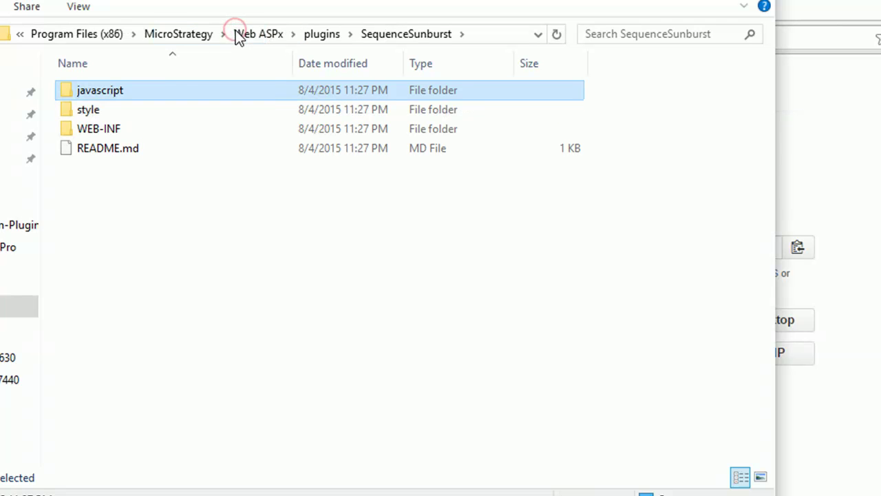
double_click(95, 112)
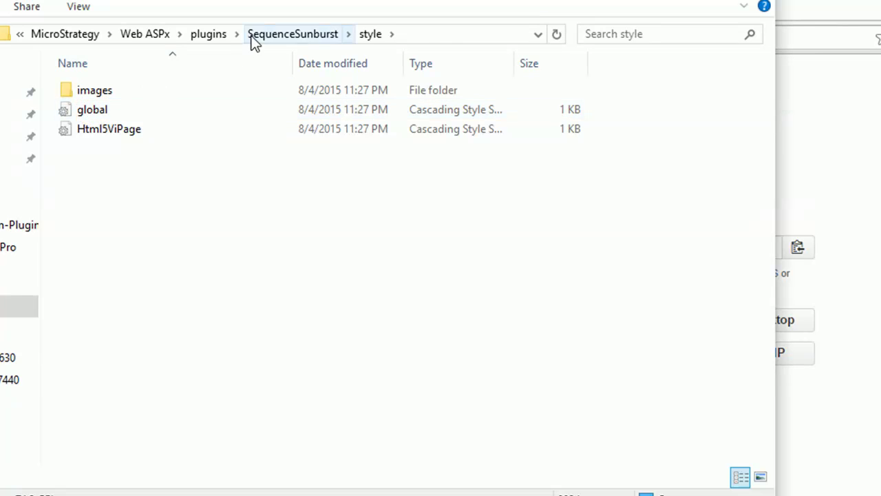
click(208, 38)
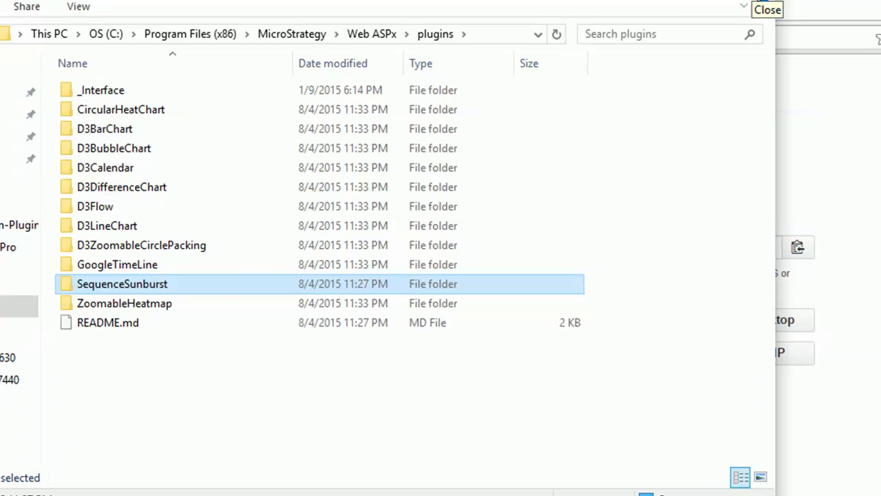
Step: Load localhost/MicroStrategy/asp/Admin.aspx, connect LATITUDEE7440, and open MicroStrategy Web Home
click(761, 2)
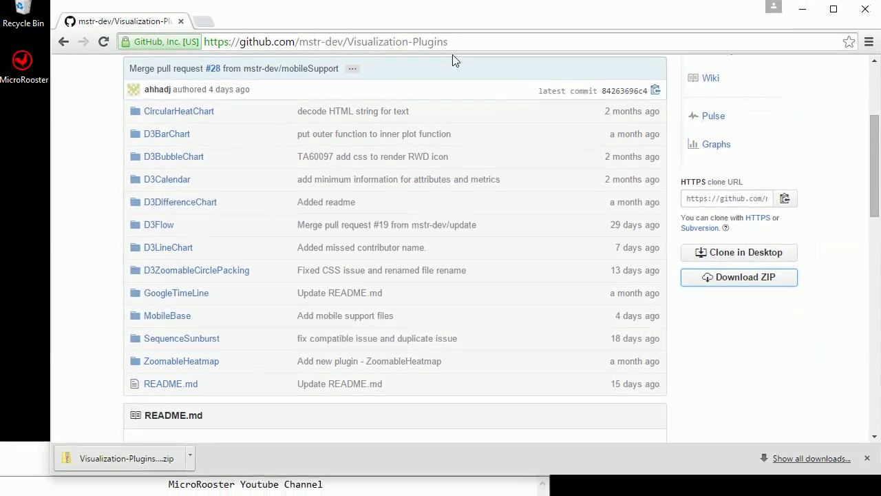
click(448, 41)
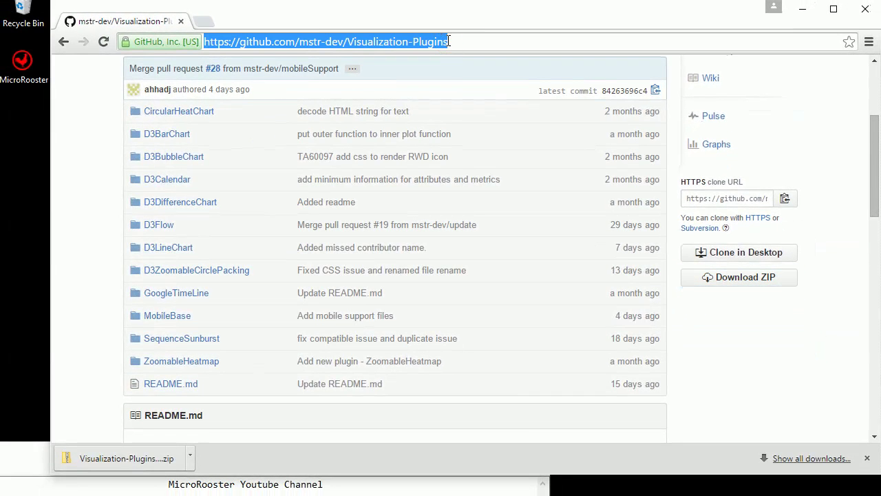
text(micr)
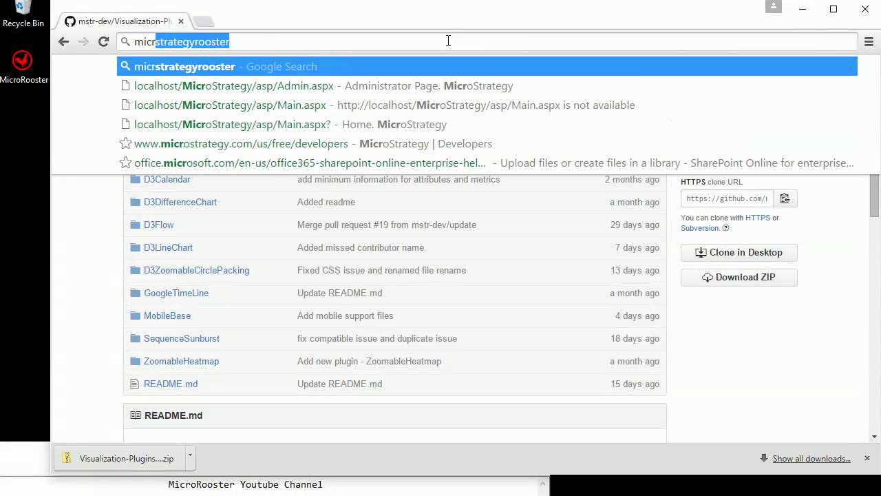
key(Down)
key(Return)
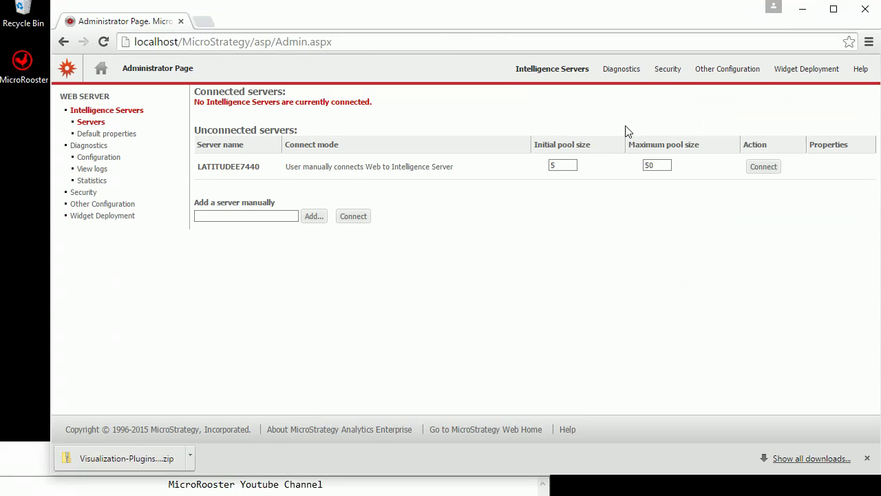
click(762, 167)
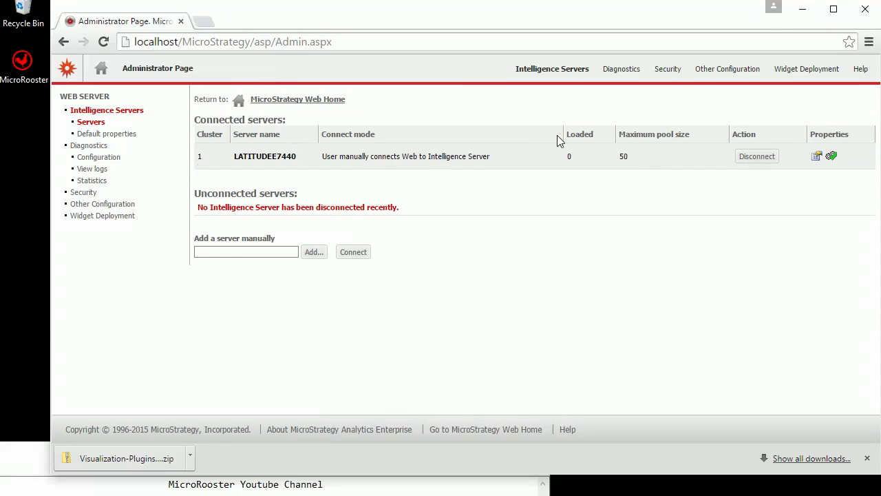
click(335, 103)
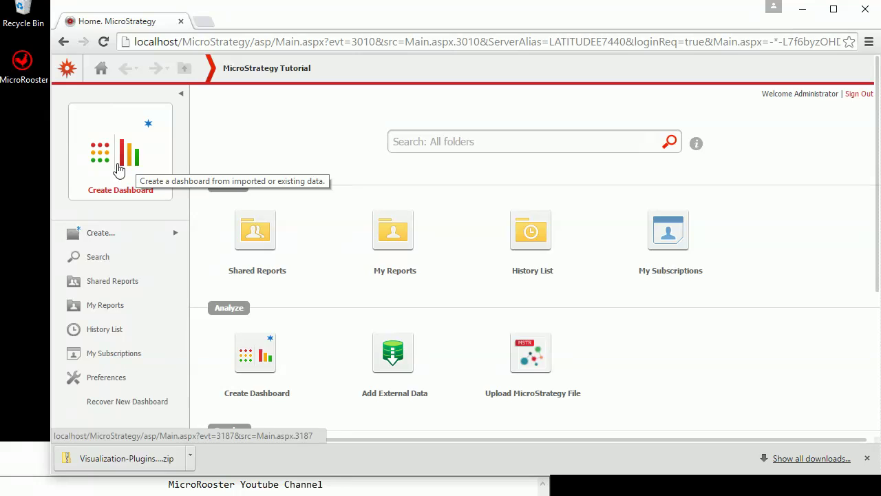
Step: Create a new dashboard and set Visualization 1 to SequenceSunburst
click(120, 169)
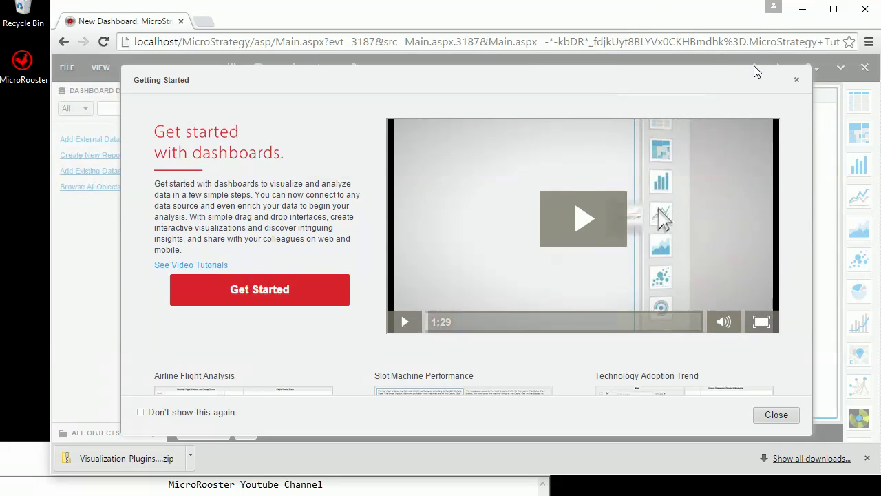
click(796, 79)
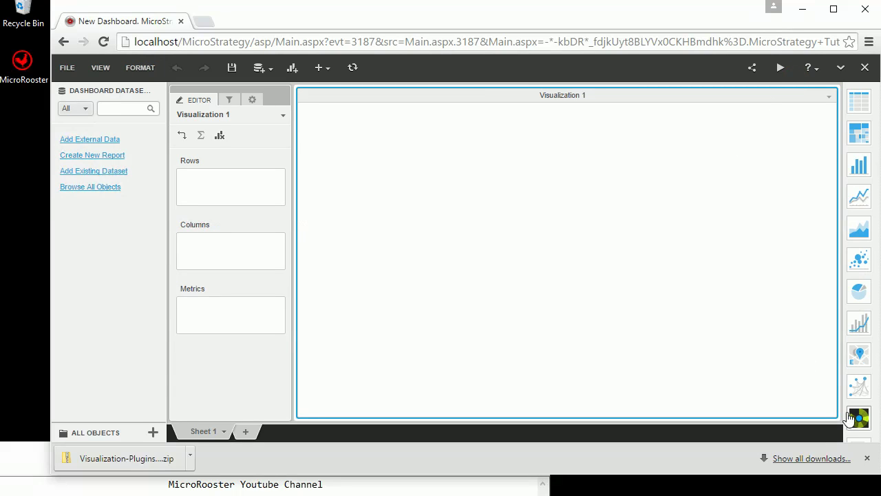
scroll(850, 418, down, 4)
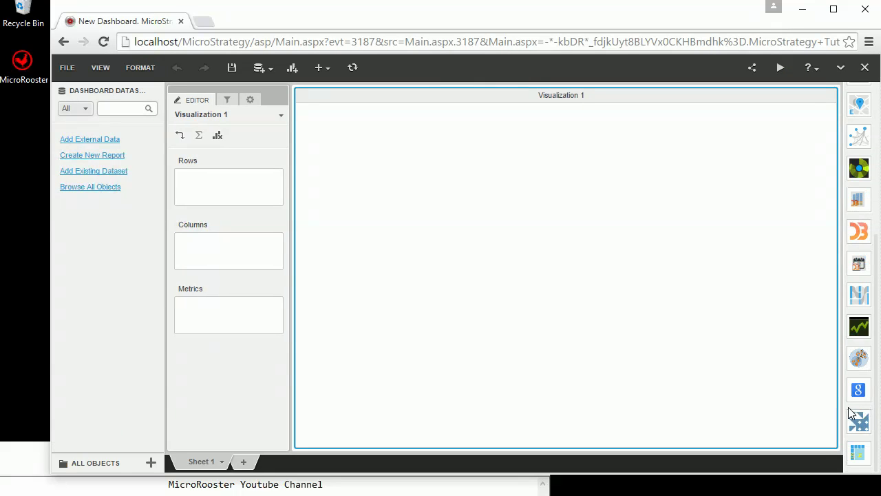
click(853, 417)
Step: Add the Electronics Revenue by Region dataset from Subject Areas > Sales and Profitability Analysis
click(117, 172)
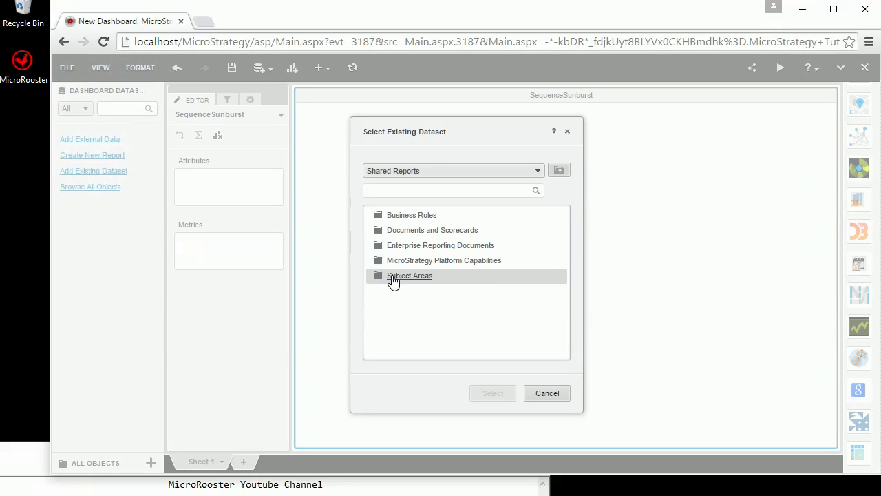
click(393, 278)
click(416, 290)
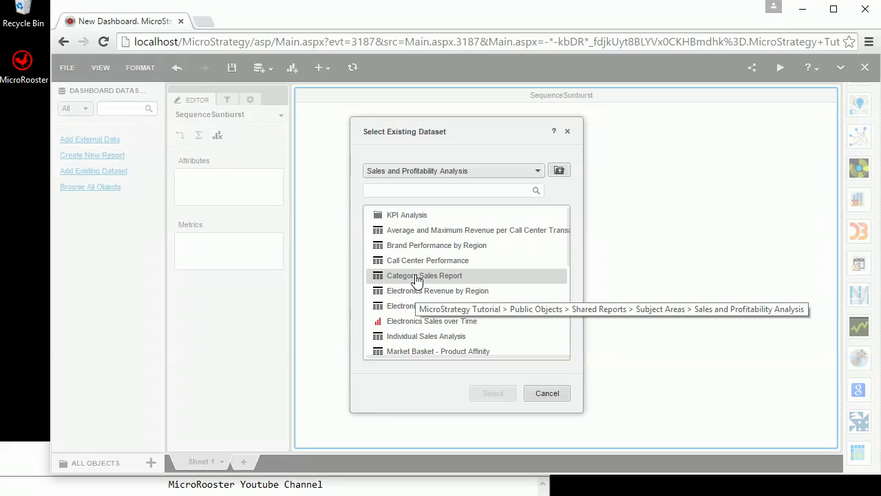
click(423, 290)
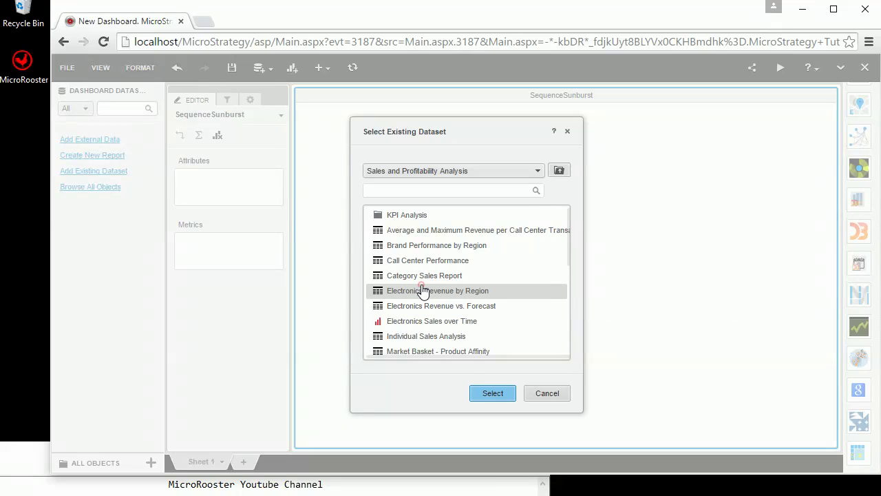
click(492, 393)
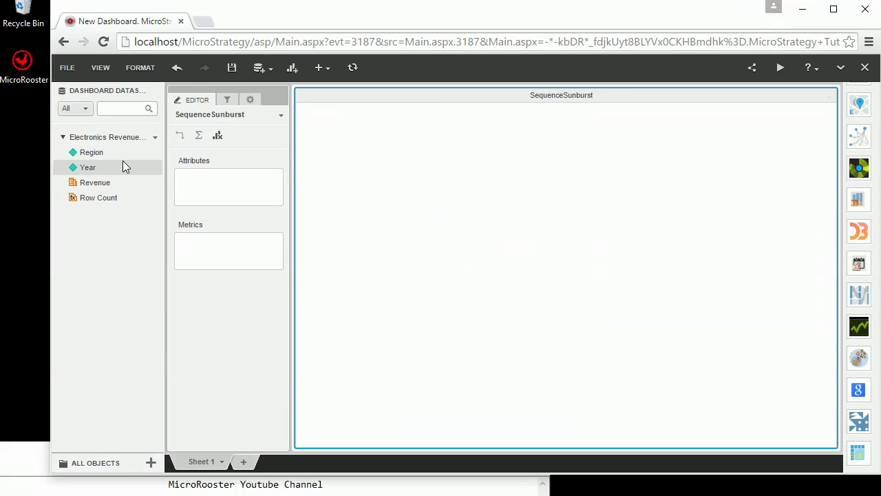
Step: Add Region and Year as sunburst attributes and Revenue as the metric
double_click(100, 154)
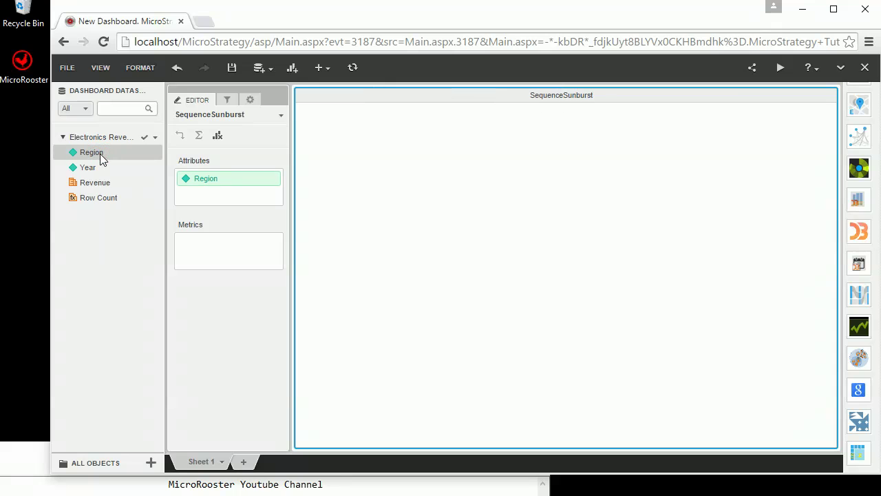
double_click(88, 168)
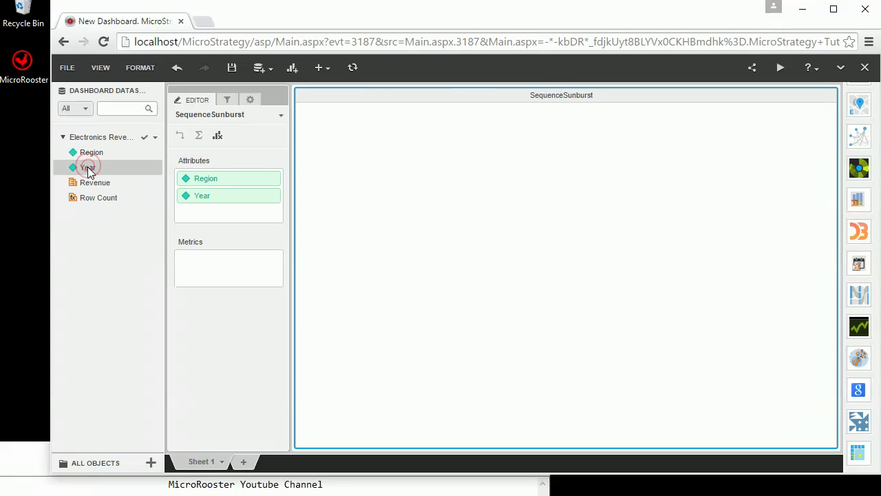
double_click(83, 183)
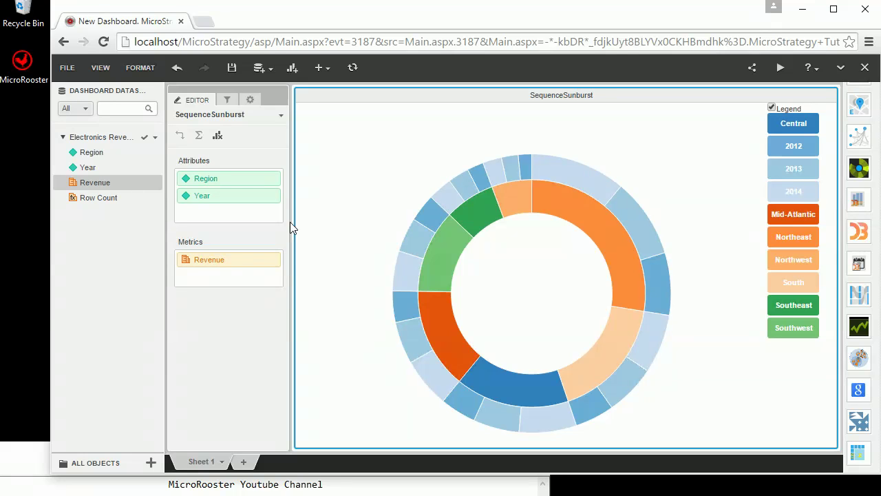
mouse_move(417, 223)
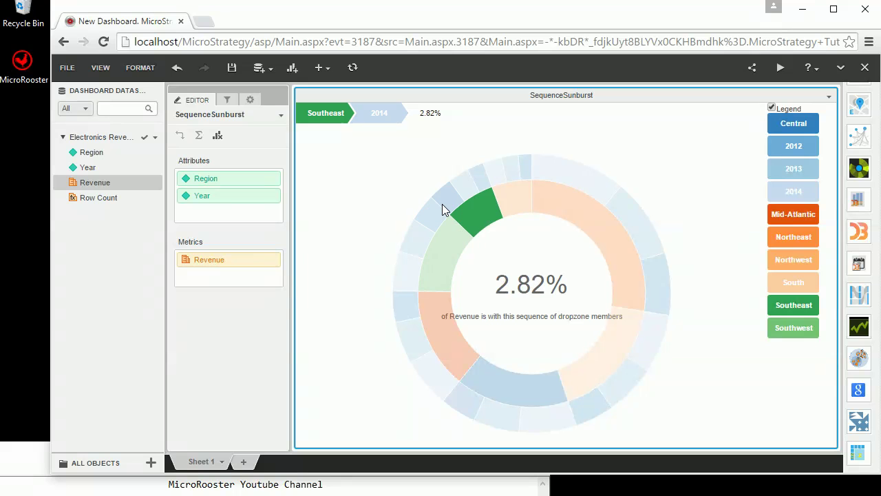
mouse_move(480, 176)
mouse_move(513, 195)
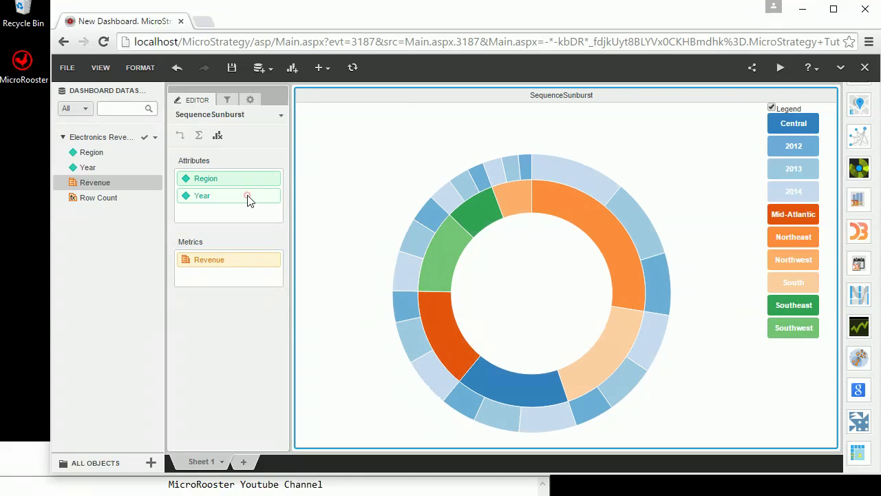
Step: Move Year above Region in Attributes so years form the inner ring
drag(249, 200, 246, 182)
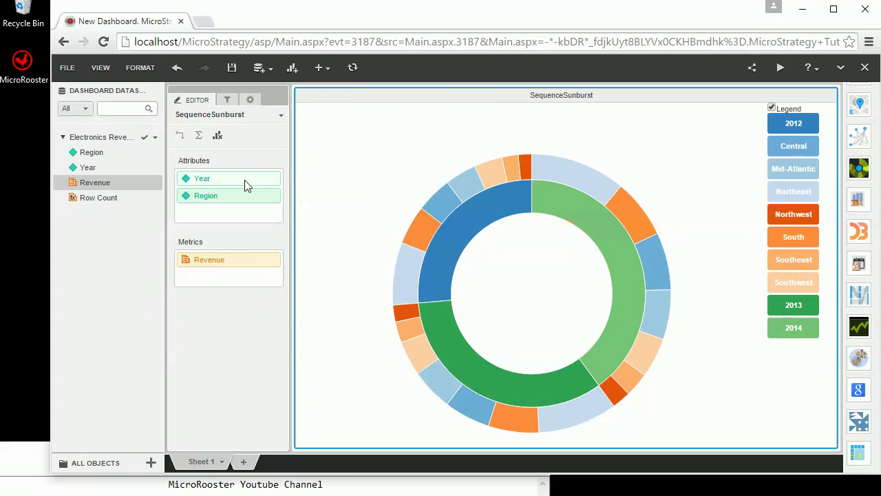